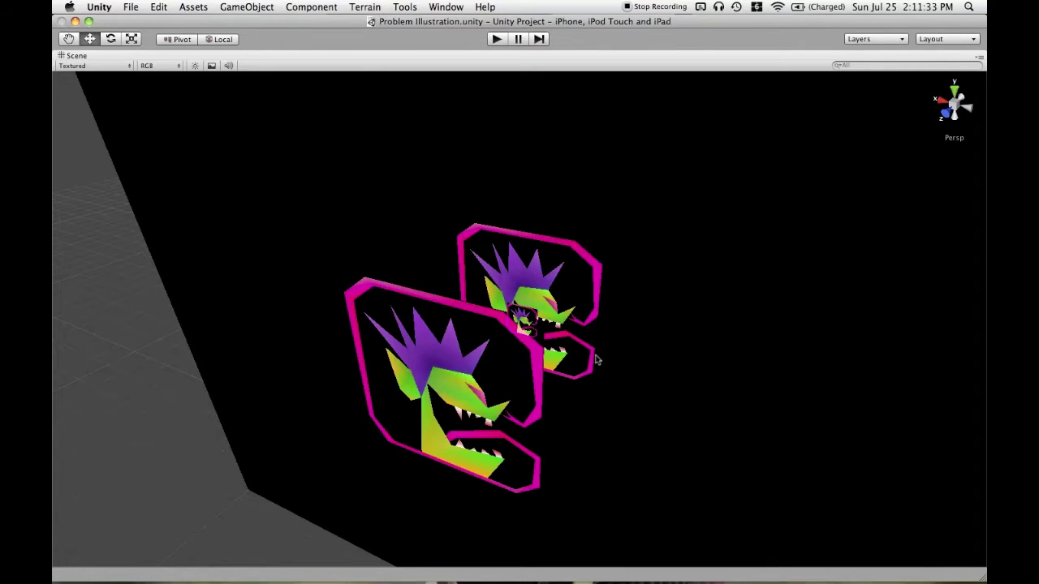
Switch to Safari and read the title and ZWrite On | Off section of the ShaderLab Culling & Depth Testing page.
{"action": "left_click_drag", "start_coordinate": [596, 359], "coordinate": [635, 328], "text": "alt"}
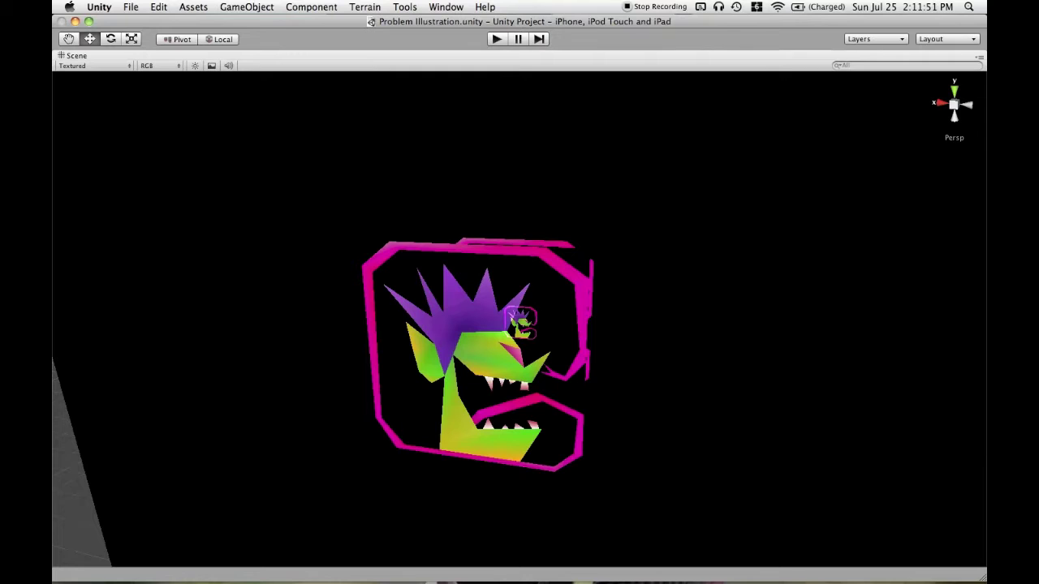
{"action": "key", "text": "super+Tab"}
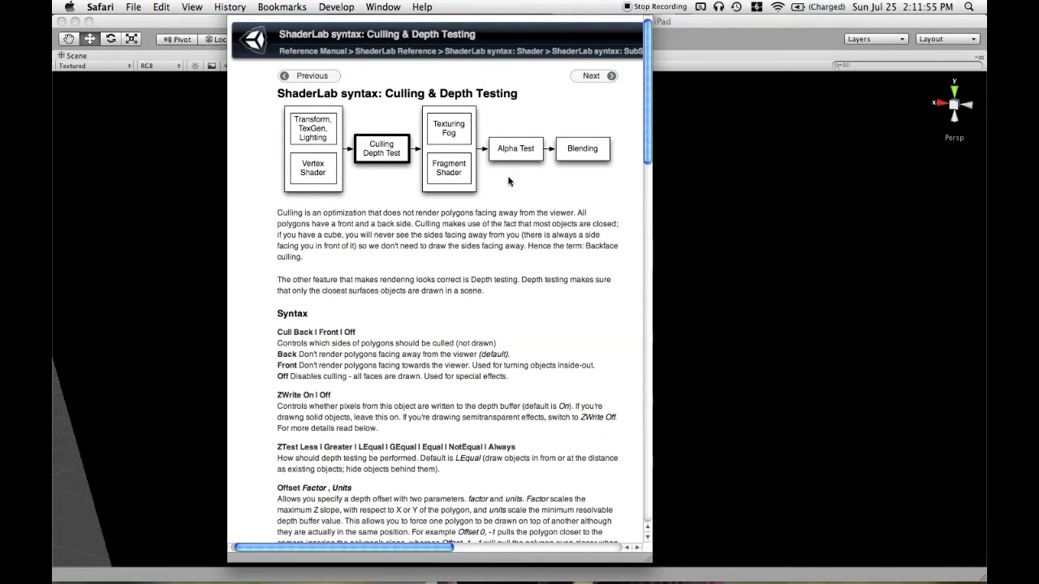
{"action": "left_click_drag", "start_coordinate": [317, 93], "coordinate": [519, 97]}
{"action": "left_click", "coordinate": [520, 97]}
{"action": "double_click", "coordinate": [290, 396]}
{"action": "left_click_drag", "start_coordinate": [310, 403], "coordinate": [390, 431]}
{"action": "left_click", "coordinate": [376, 410]}
{"action": "key", "text": "super+h"}
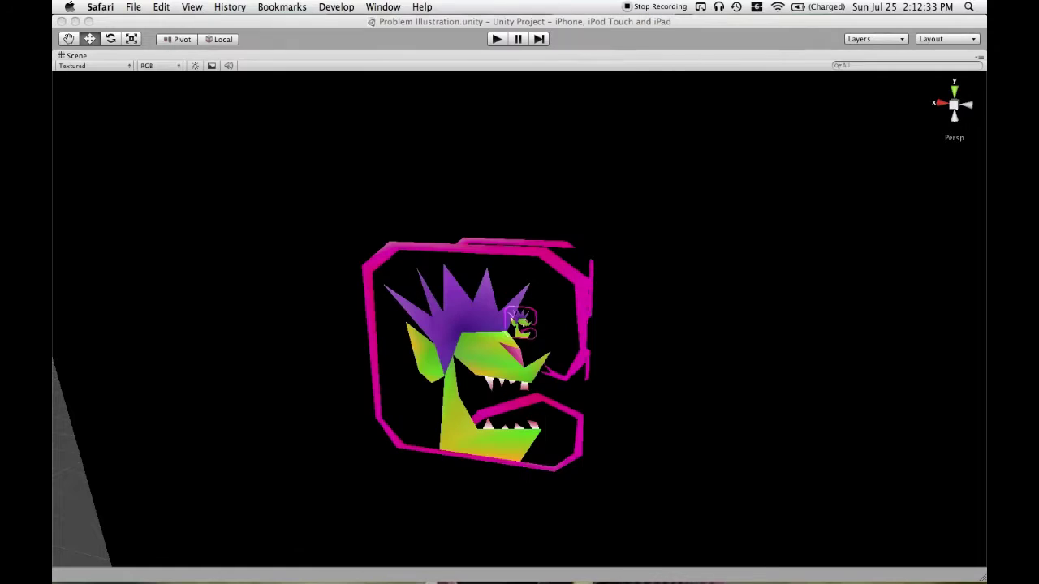
Open the Almost There scene from the Problem Illustration folder and maximize the scene view.
{"action": "left_click", "coordinate": [674, 63]}
{"action": "key", "text": "shift+space"}
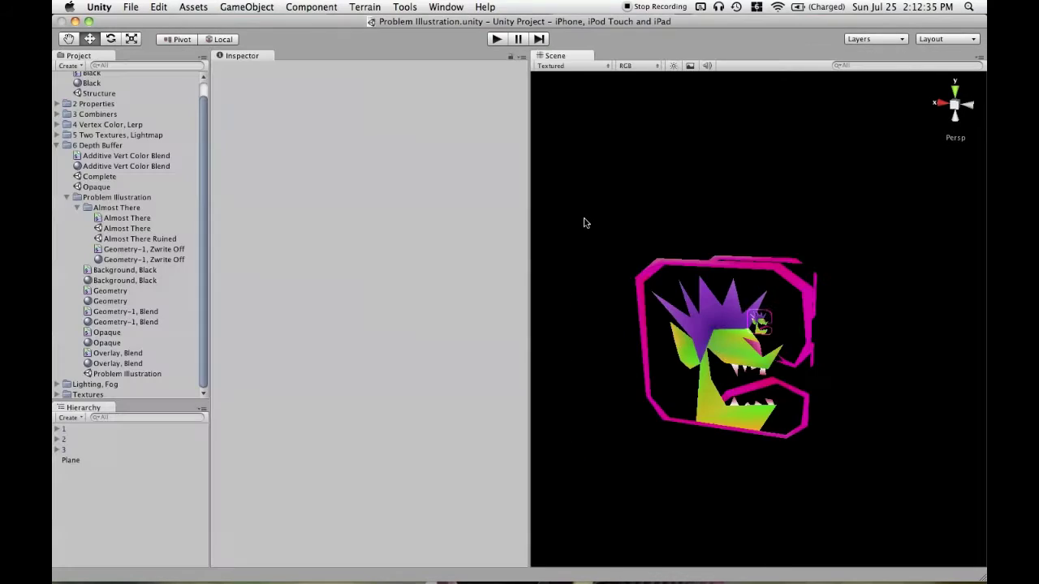
{"action": "double_click", "coordinate": [130, 229]}
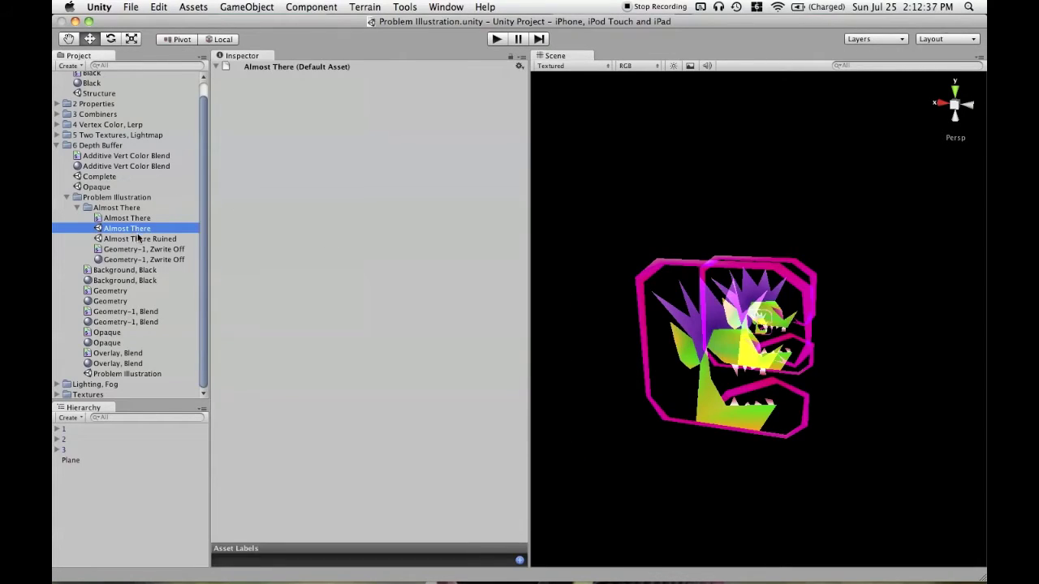
{"action": "key", "text": "shift+space"}
Examine how the overlapping heads blend from different angles and distances in the Almost There scene.
{"action": "left_click_drag", "start_coordinate": [674, 344], "coordinate": [557, 317], "text": "alt"}
{"action": "scroll", "coordinate": [537, 290], "scroll_direction": "up", "scroll_amount": 5}
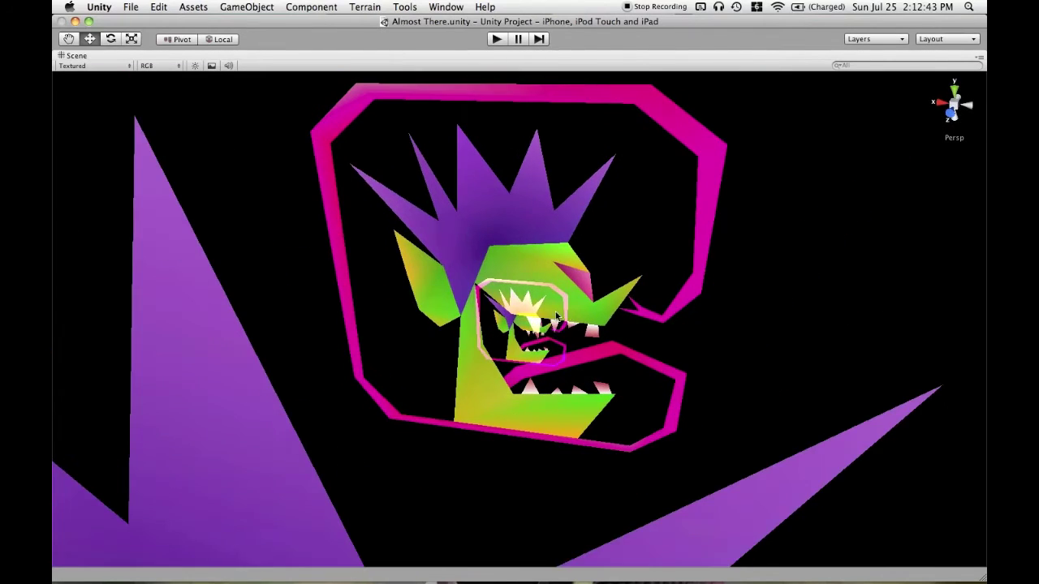
{"action": "scroll", "coordinate": [557, 325], "scroll_direction": "up", "scroll_amount": 5}
{"action": "scroll", "coordinate": [556, 319], "scroll_direction": "down", "scroll_amount": 7}
{"action": "scroll", "coordinate": [558, 323], "scroll_direction": "down", "scroll_amount": 3}
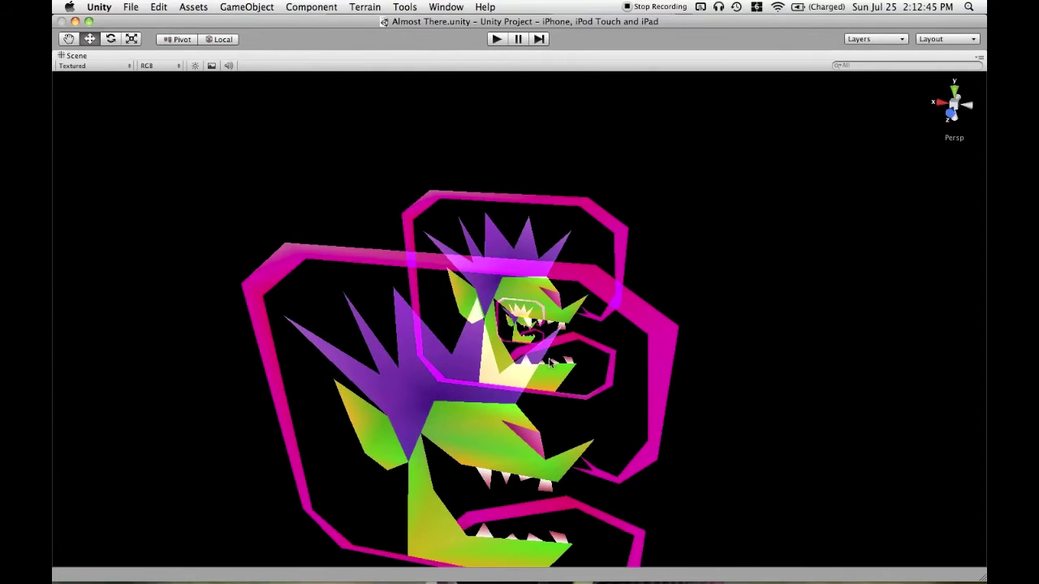
{"action": "left_click_drag", "start_coordinate": [559, 323], "coordinate": [587, 306], "text": "alt"}
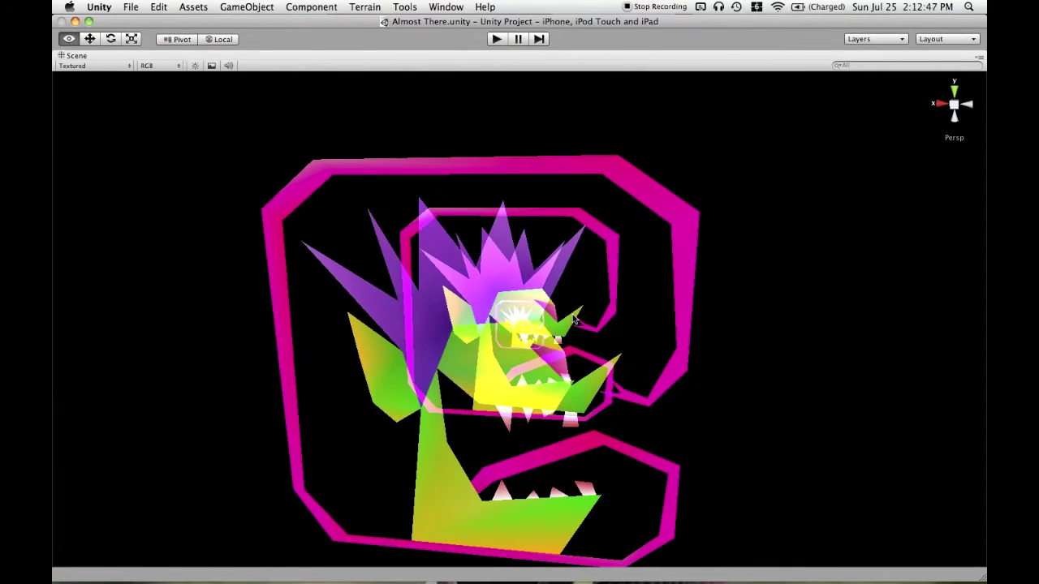
{"action": "key", "text": "super+Tab"}
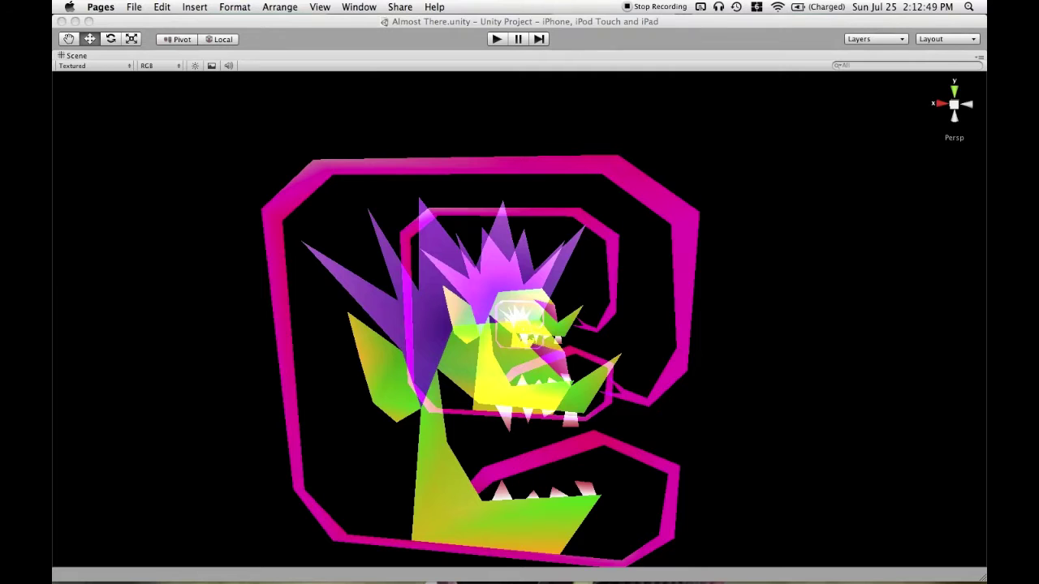
{"action": "scroll", "coordinate": [563, 232], "scroll_direction": "down", "scroll_amount": 3}
{"action": "scroll", "coordinate": [563, 232], "scroll_direction": "up", "scroll_amount": 6}
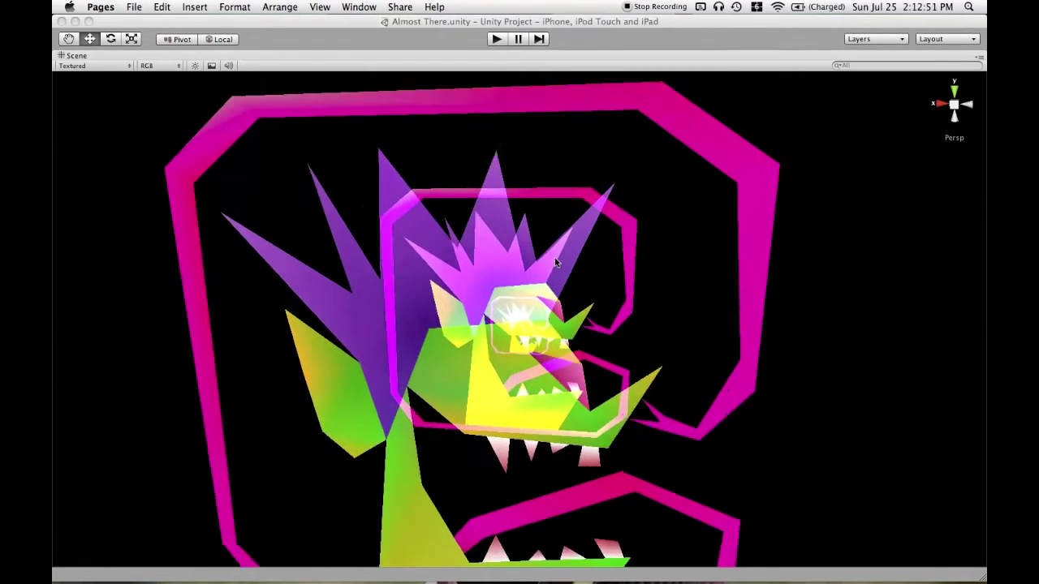
{"action": "left_click_drag", "start_coordinate": [614, 230], "coordinate": [624, 160], "text": "alt"}
Disable the background plane's Mesh Renderer and inspect the blended heads without the black backdrop in a maximized scene view.
{"action": "left_click", "coordinate": [626, 160]}
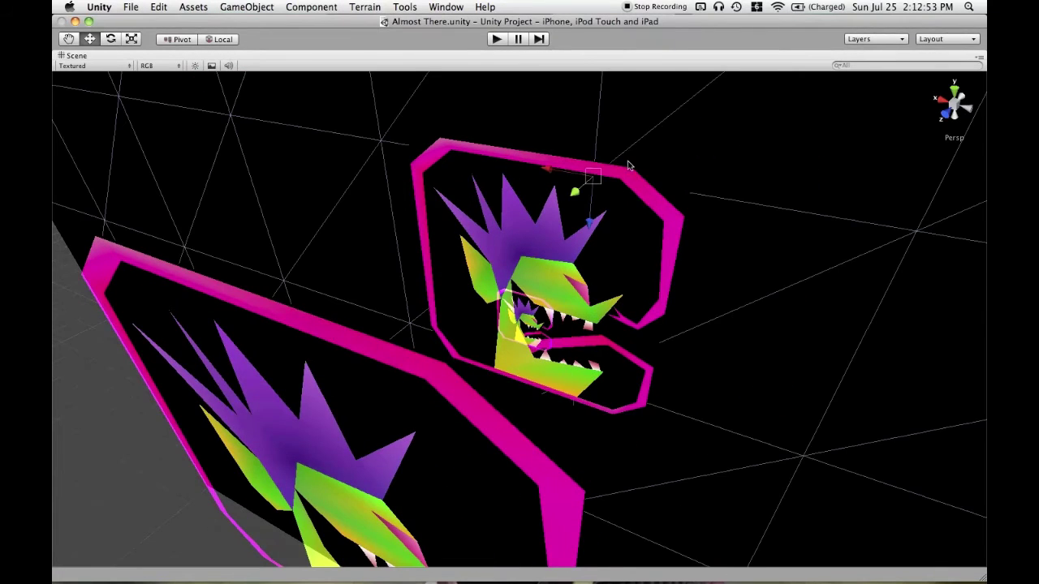
{"action": "scroll", "coordinate": [580, 331], "scroll_direction": "up", "scroll_amount": 3}
{"action": "scroll", "coordinate": [580, 331], "scroll_direction": "up", "scroll_amount": 2}
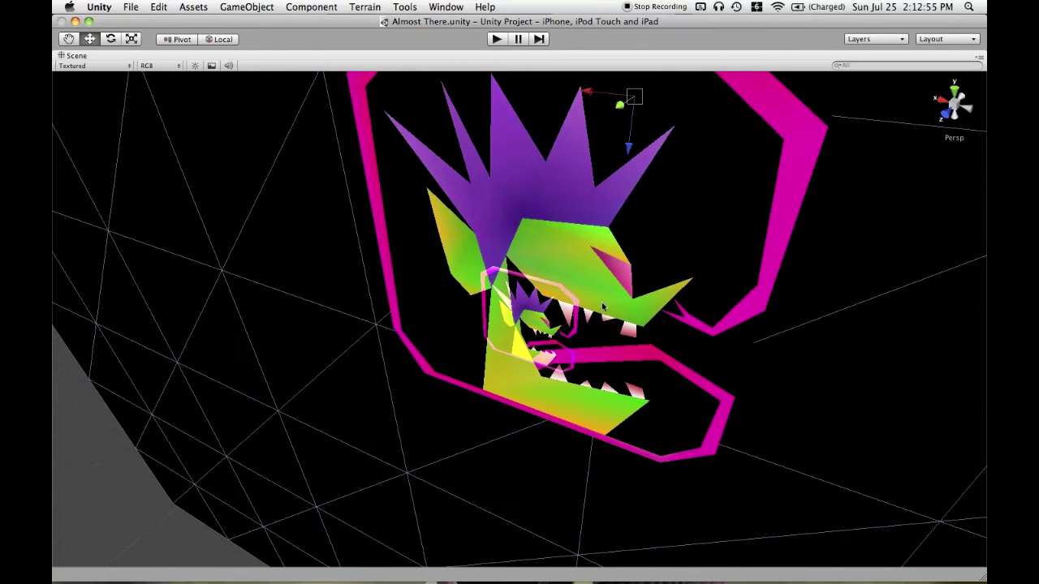
{"action": "left_click_drag", "start_coordinate": [560, 319], "coordinate": [594, 306], "text": "alt"}
{"action": "key", "text": "shift+space"}
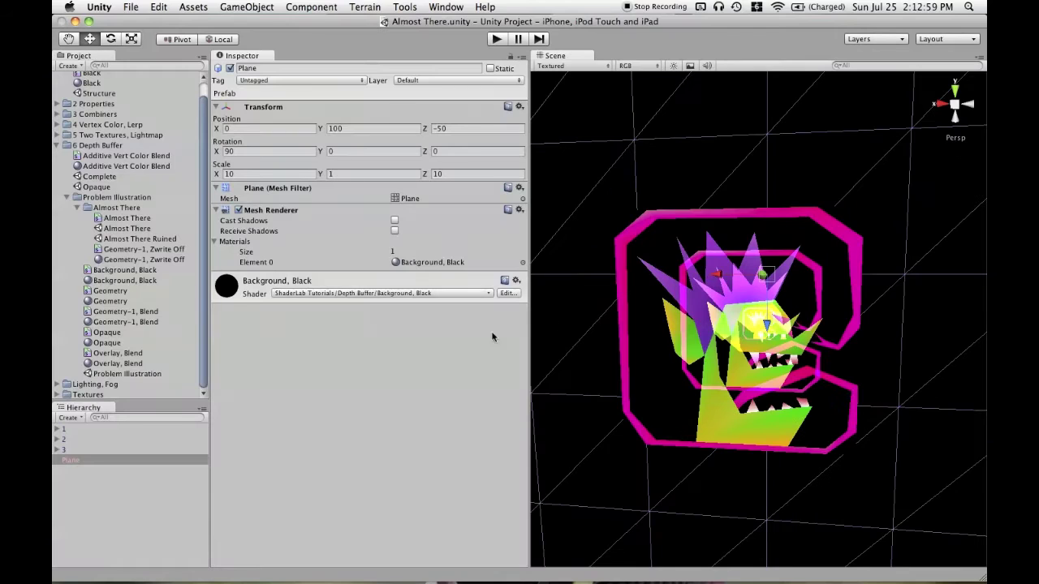
{"action": "left_click", "coordinate": [238, 210]}
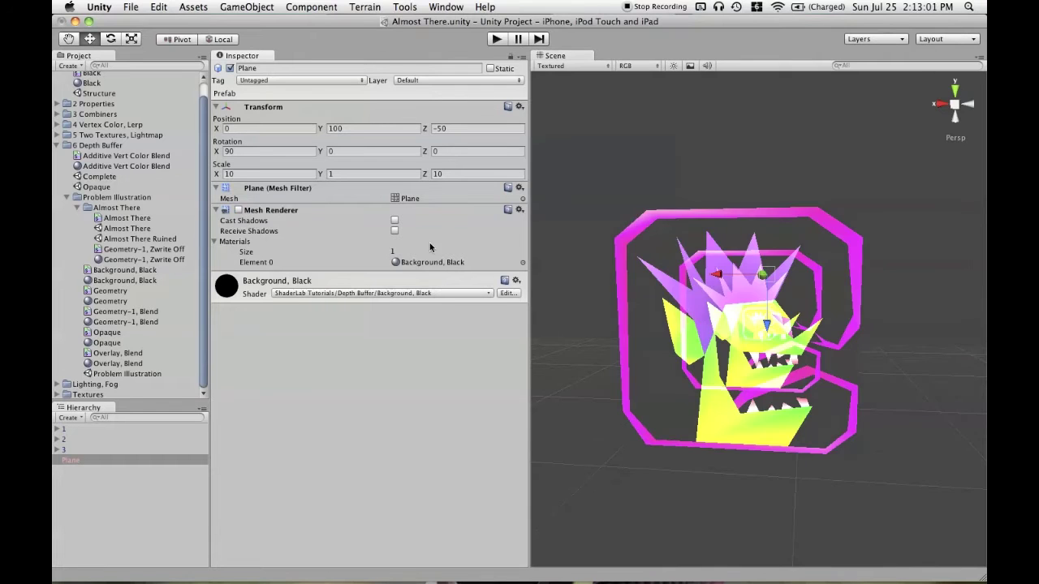
{"action": "key", "text": "shift+space"}
{"action": "scroll", "coordinate": [577, 270], "scroll_direction": "up", "scroll_amount": 5}
{"action": "left_click_drag", "start_coordinate": [604, 235], "coordinate": [566, 305], "text": "alt"}
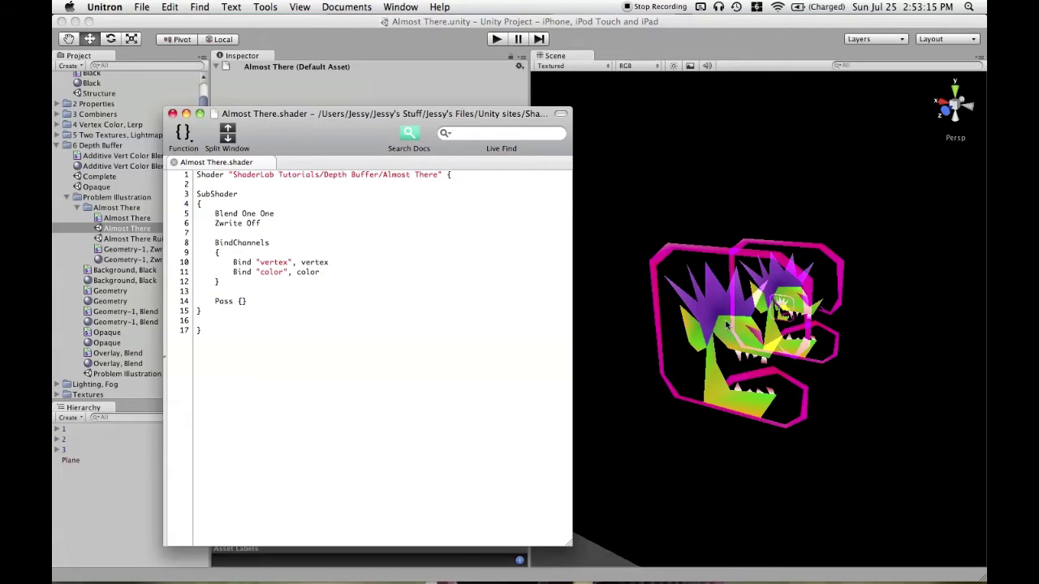
Review the Zwrite Off line in Almost There.shader, then return to Unity.
{"action": "left_click_drag", "start_coordinate": [214, 225], "coordinate": [261, 225]}
{"action": "left_click", "coordinate": [257, 223]}
{"action": "left_click", "coordinate": [253, 68]}
Open the Almost There Ruined scene, maximize the scene view and select the cut-off head.
{"action": "double_click", "coordinate": [164, 240]}
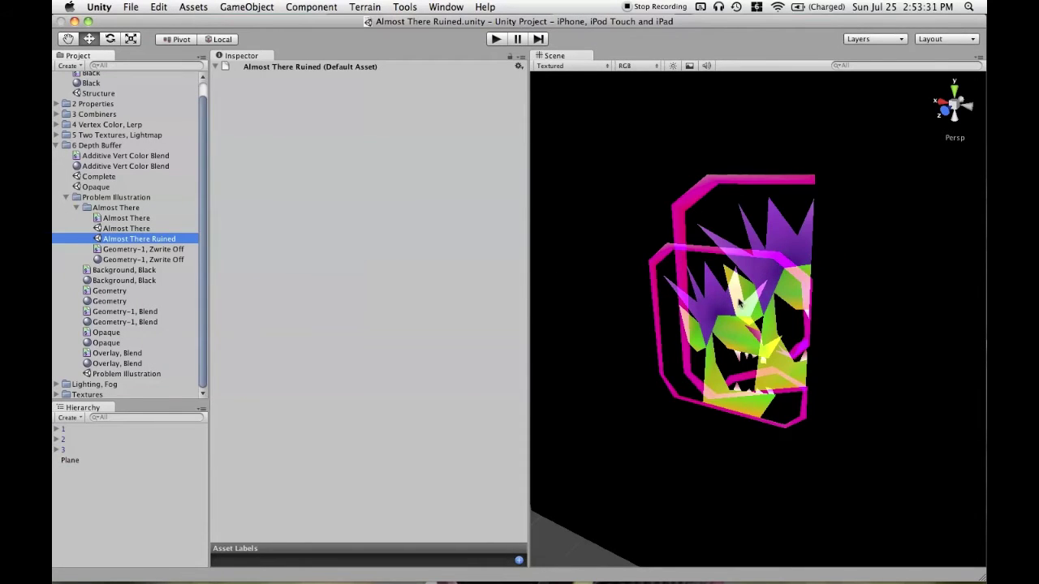
{"action": "key", "text": "shift+space"}
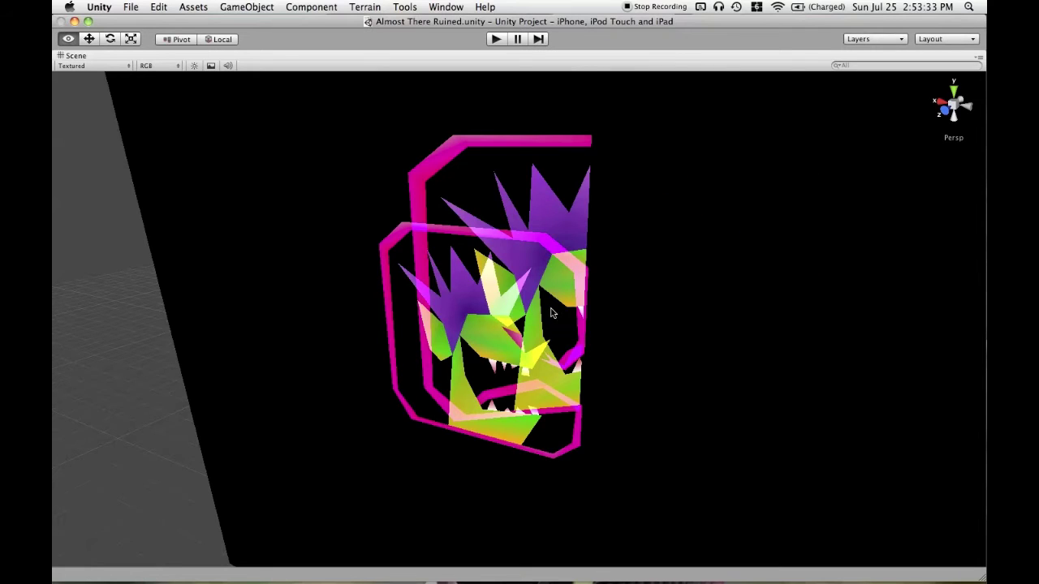
{"action": "left_click_drag", "start_coordinate": [551, 310], "coordinate": [498, 325], "text": "alt"}
{"action": "left_click", "coordinate": [556, 257]}
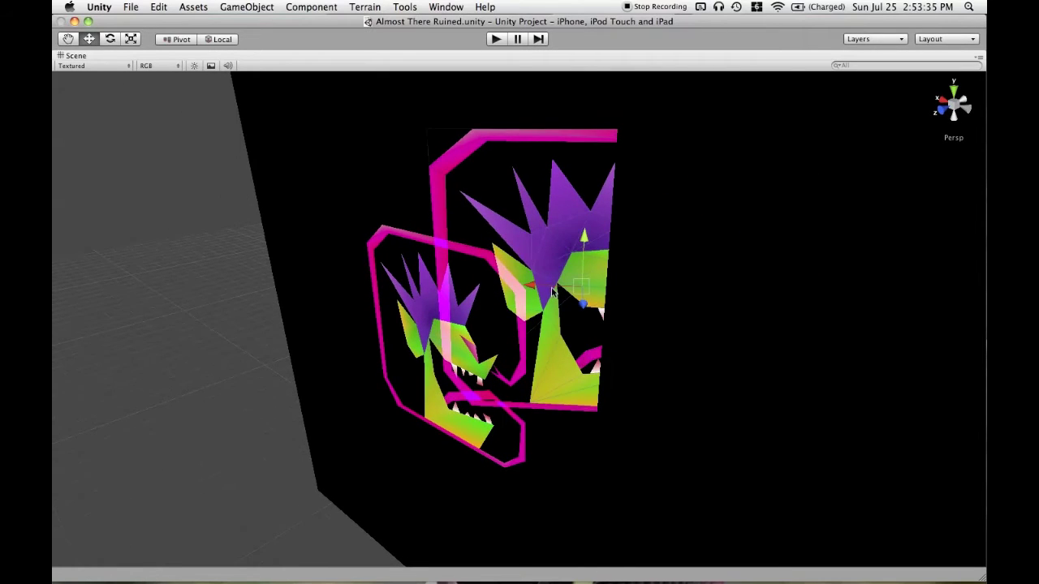
Select the complete head in front of the backdrop and compare its position with the cut-off head from several angles.
{"action": "left_click_drag", "start_coordinate": [540, 278], "coordinate": [479, 333], "text": "alt"}
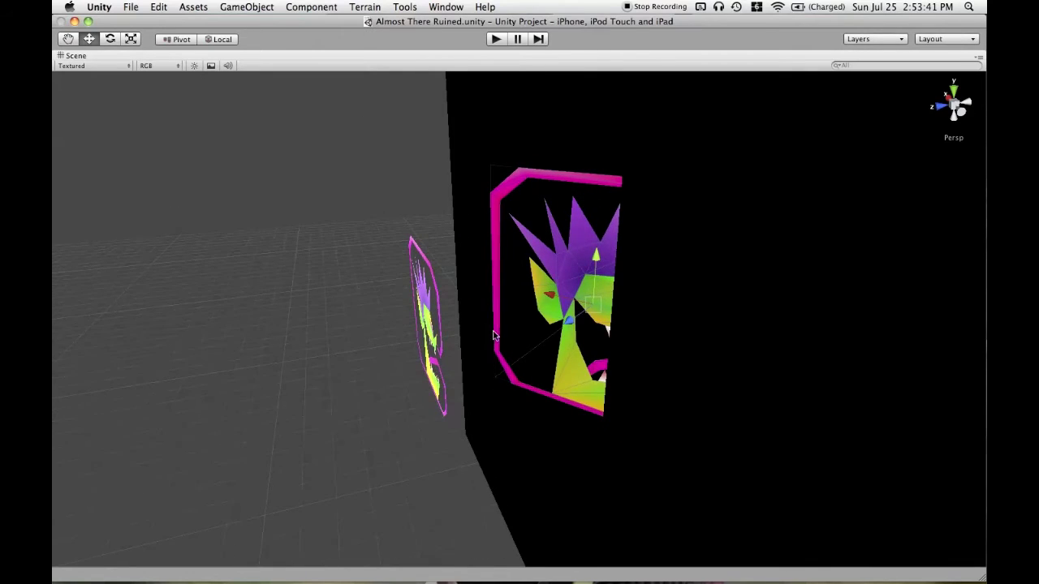
{"action": "scroll", "coordinate": [492, 333], "scroll_direction": "up", "scroll_amount": 3}
{"action": "left_click", "coordinate": [441, 333]}
{"action": "left_click_drag", "start_coordinate": [476, 352], "coordinate": [498, 348], "text": "alt"}
{"action": "scroll", "coordinate": [421, 379], "scroll_direction": "down", "scroll_amount": 3}
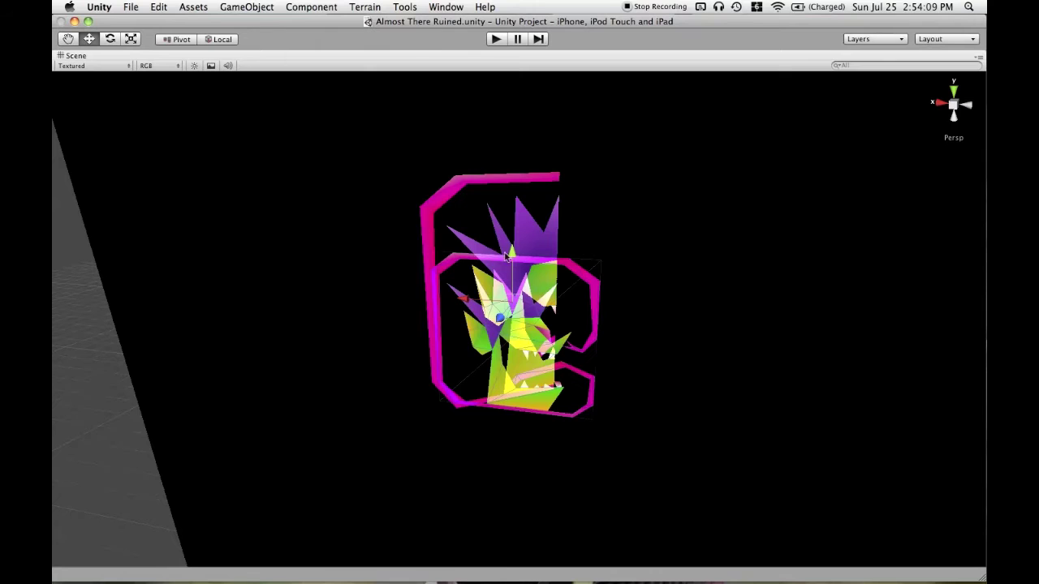
{"action": "scroll", "coordinate": [507, 257], "scroll_direction": "up", "scroll_amount": 5}
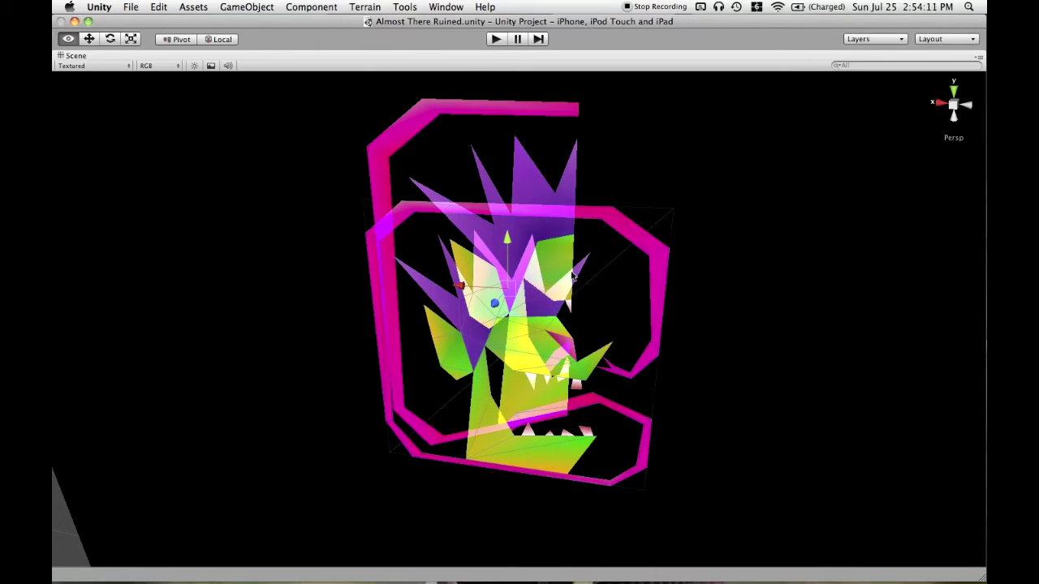
{"action": "left_click_drag", "start_coordinate": [596, 262], "coordinate": [501, 285], "text": "alt"}
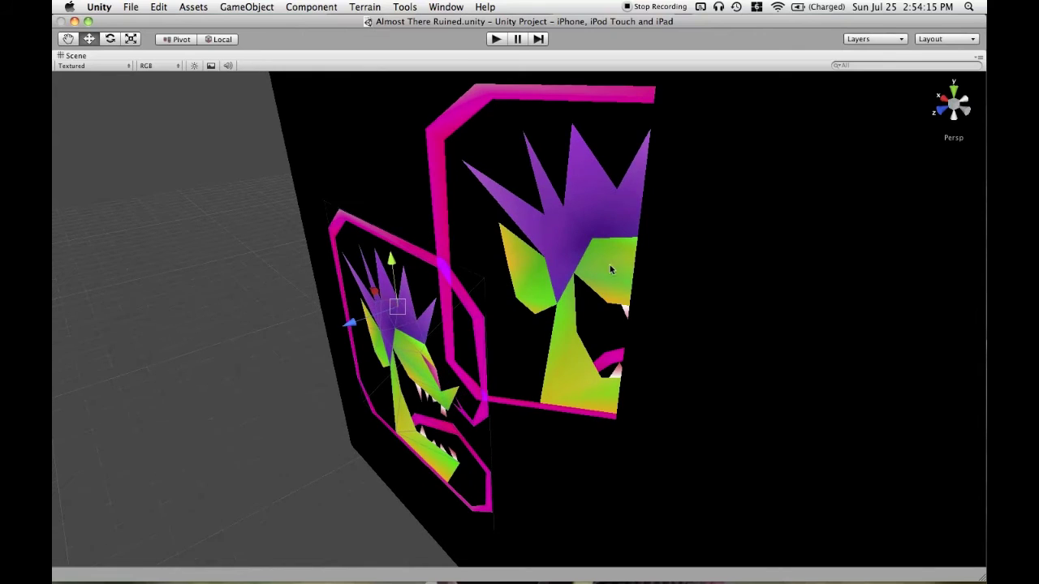
Select the background plane, the complete head and the cut-off head in turn to compare their places in depth.
{"action": "left_click", "coordinate": [676, 284]}
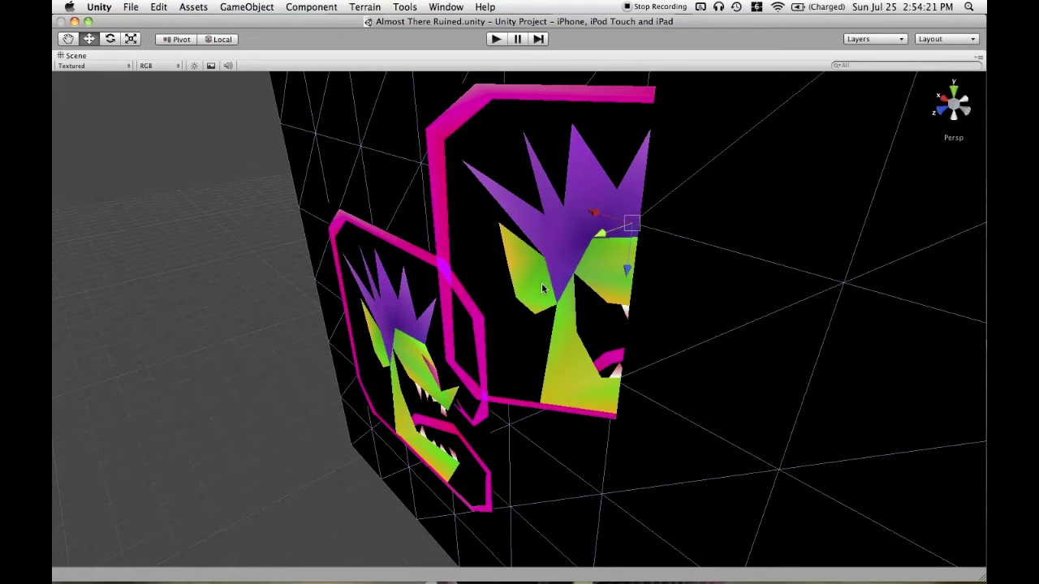
{"action": "scroll", "coordinate": [525, 278], "scroll_direction": "down", "scroll_amount": 3}
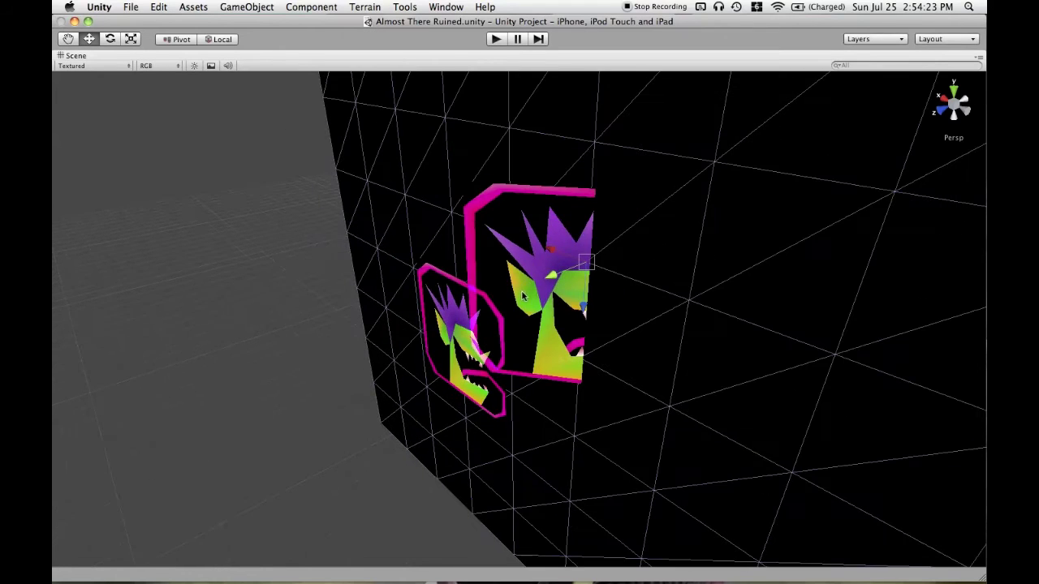
{"action": "left_click_drag", "start_coordinate": [490, 328], "coordinate": [503, 317], "text": "alt"}
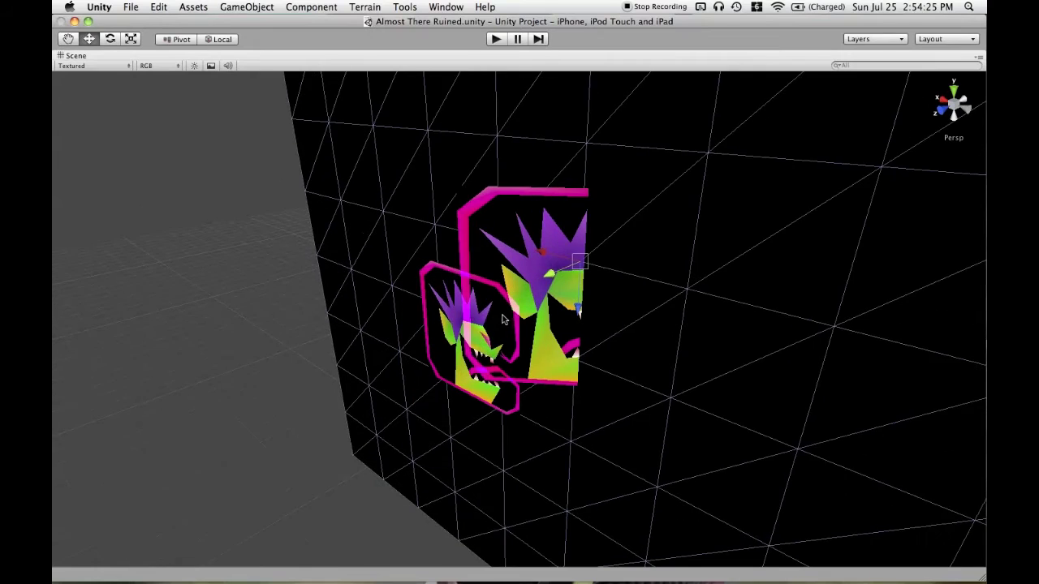
{"action": "left_click", "coordinate": [505, 318]}
{"action": "scroll", "coordinate": [515, 331], "scroll_direction": "up", "scroll_amount": 5}
{"action": "scroll", "coordinate": [521, 323], "scroll_direction": "down", "scroll_amount": 2}
{"action": "scroll", "coordinate": [522, 321], "scroll_direction": "down", "scroll_amount": 2}
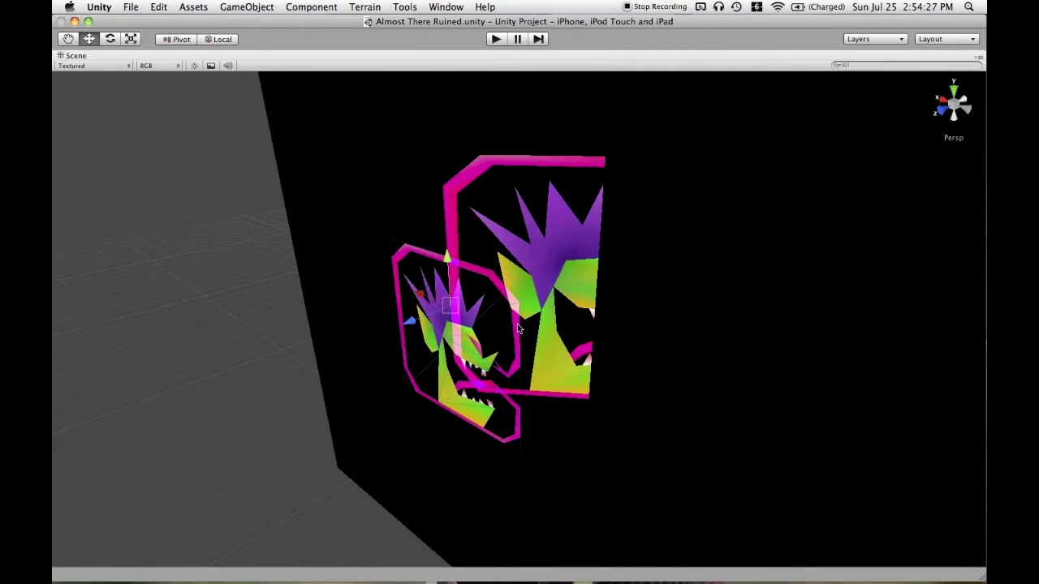
{"action": "left_click", "coordinate": [536, 311]}
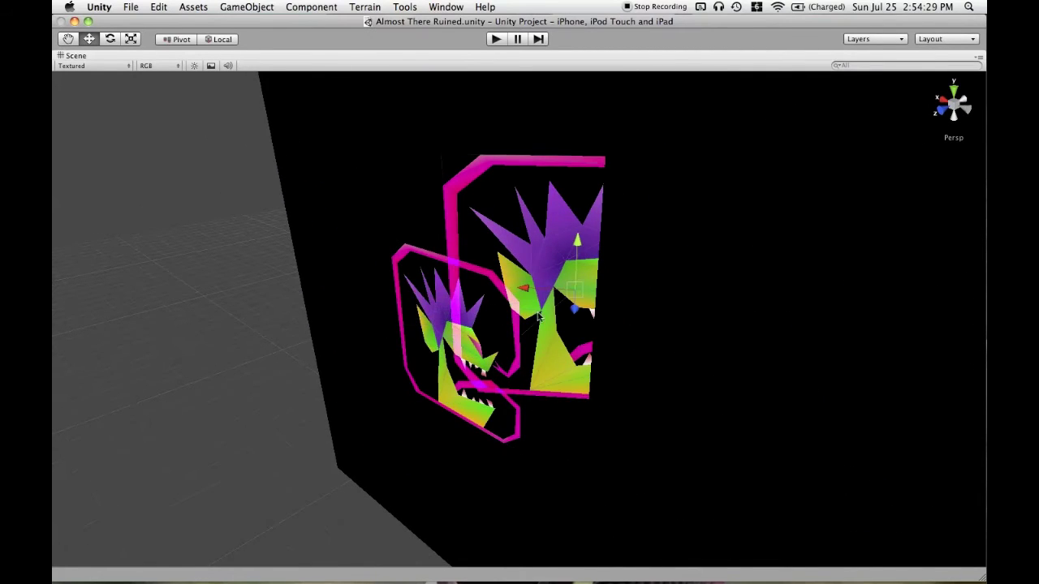
{"action": "left_click", "coordinate": [668, 338]}
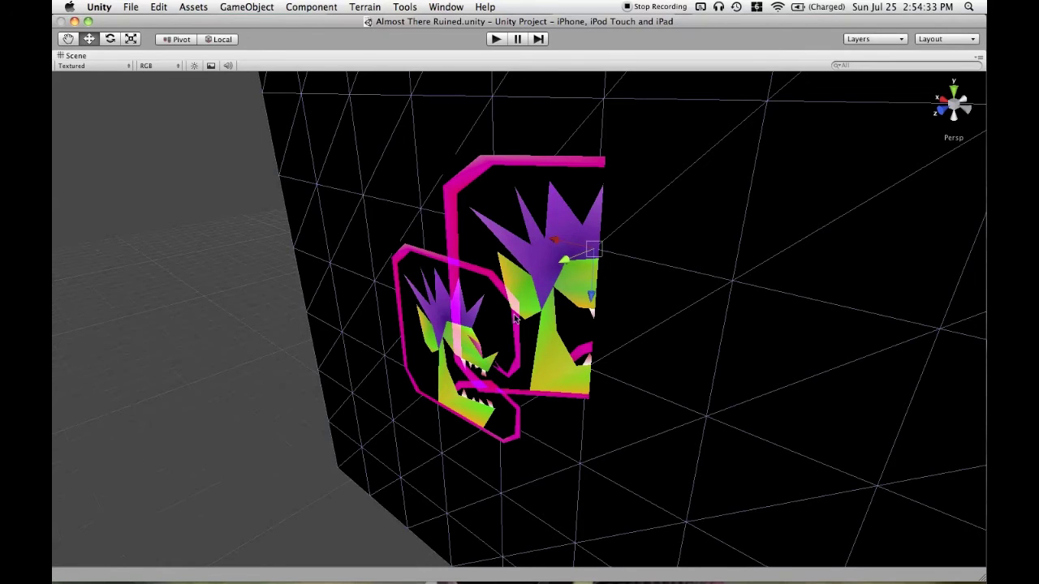
Examine where the complete head overlaps the cut-off head, up close and from the side.
{"action": "left_click_drag", "start_coordinate": [508, 354], "coordinate": [497, 260], "text": "alt"}
{"action": "scroll", "coordinate": [501, 261], "scroll_direction": "up", "scroll_amount": 8}
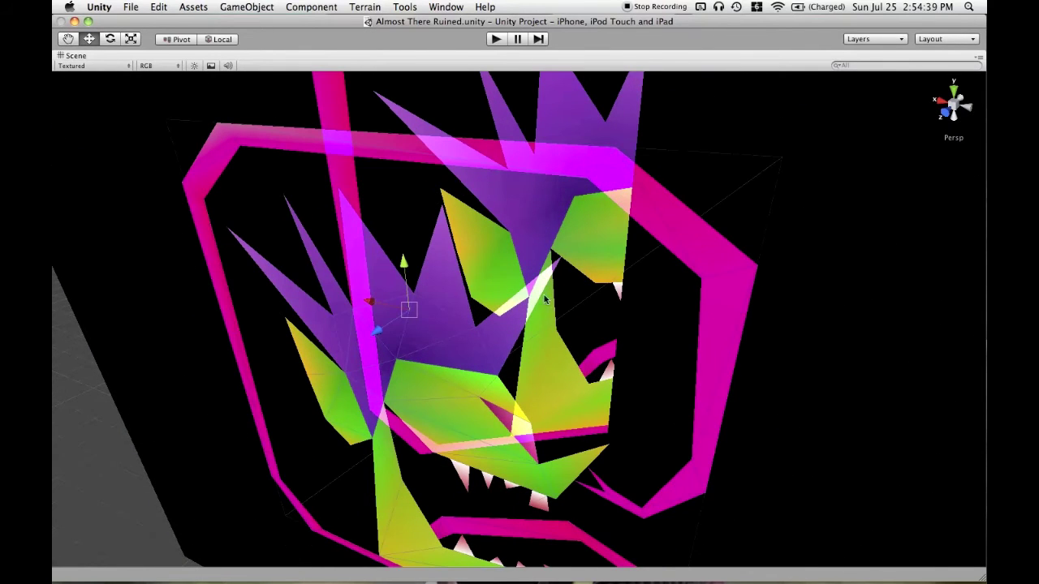
{"action": "scroll", "coordinate": [555, 306], "scroll_direction": "down", "scroll_amount": 8}
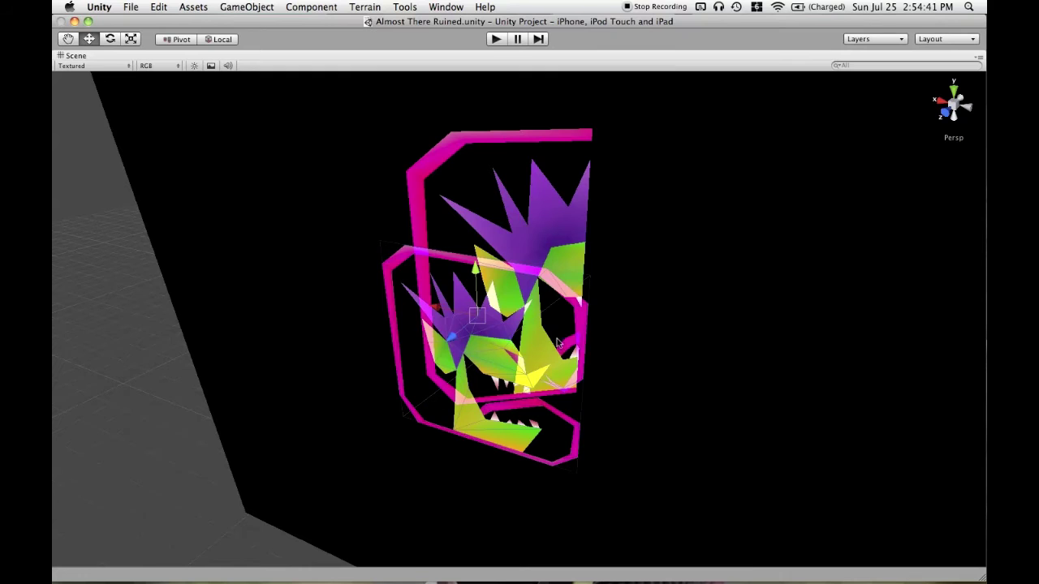
{"action": "left_click_drag", "start_coordinate": [557, 343], "coordinate": [397, 341], "text": "alt"}
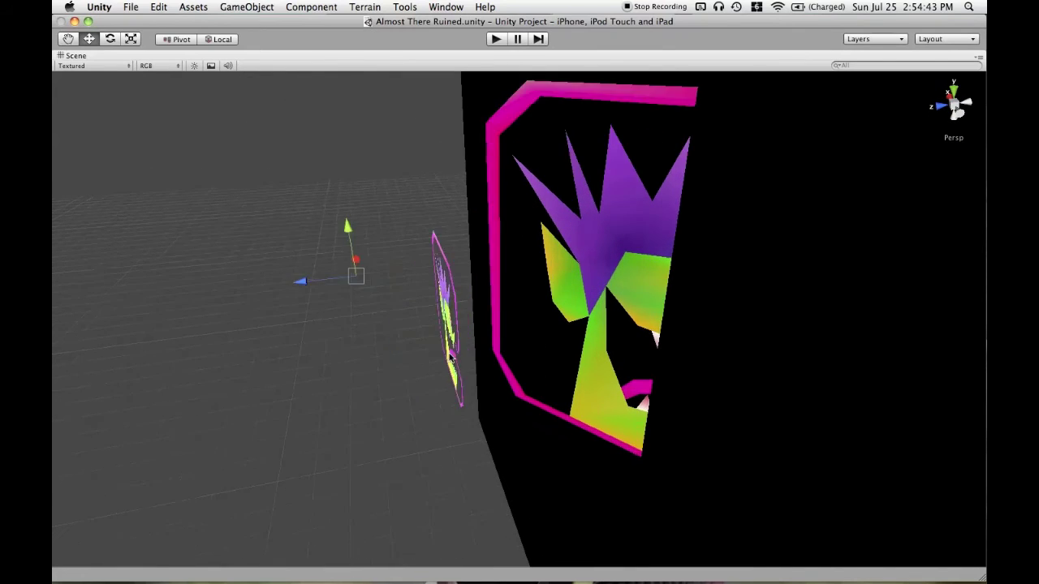
{"action": "scroll", "coordinate": [450, 355], "scroll_direction": "up", "scroll_amount": 3}
{"action": "left_click", "coordinate": [415, 349]}
{"action": "left_click_drag", "start_coordinate": [449, 362], "coordinate": [511, 348], "text": "alt"}
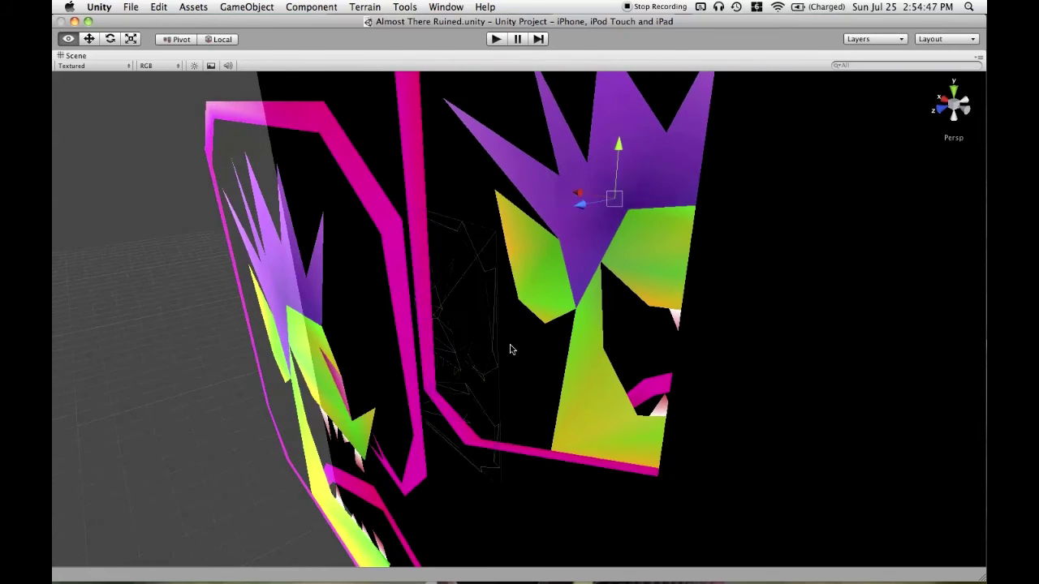
{"action": "left_click_drag", "start_coordinate": [597, 358], "coordinate": [490, 360], "text": "alt"}
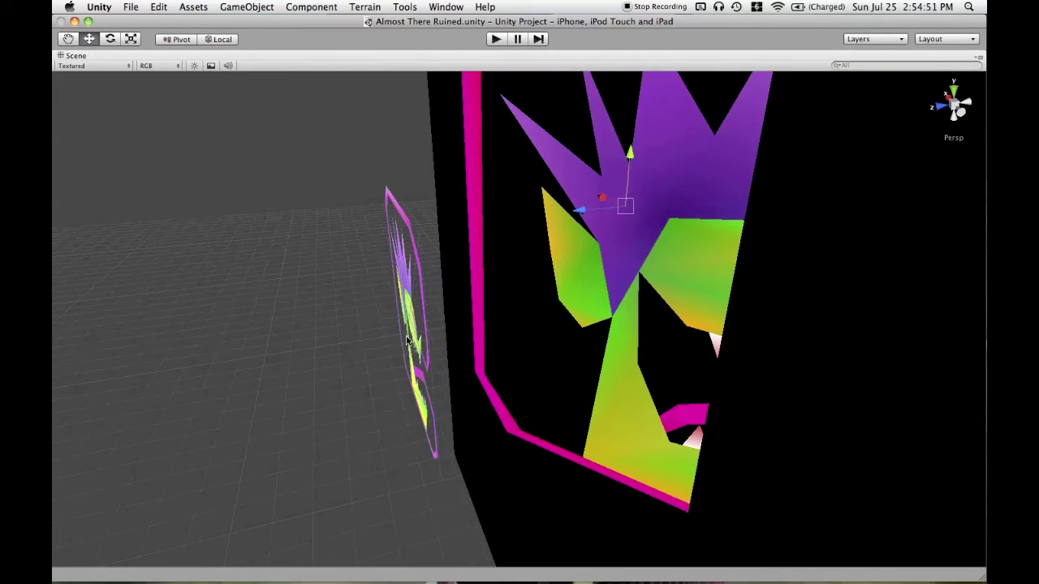
{"action": "left_click_drag", "start_coordinate": [404, 372], "coordinate": [375, 338], "text": "alt"}
{"action": "scroll", "coordinate": [393, 363], "scroll_direction": "up", "scroll_amount": 5}
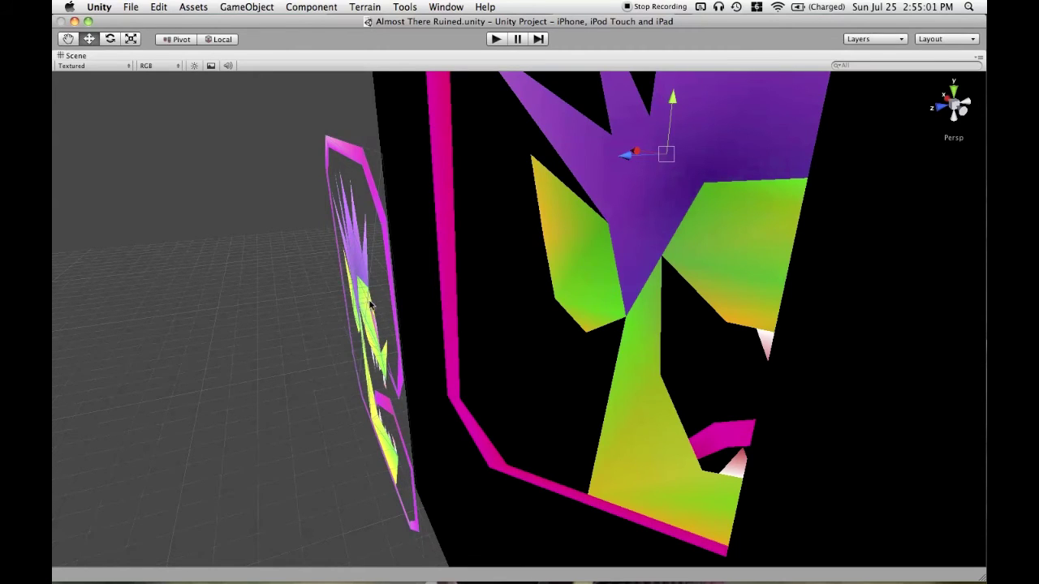
{"action": "scroll", "coordinate": [370, 305], "scroll_direction": "up", "scroll_amount": 10}
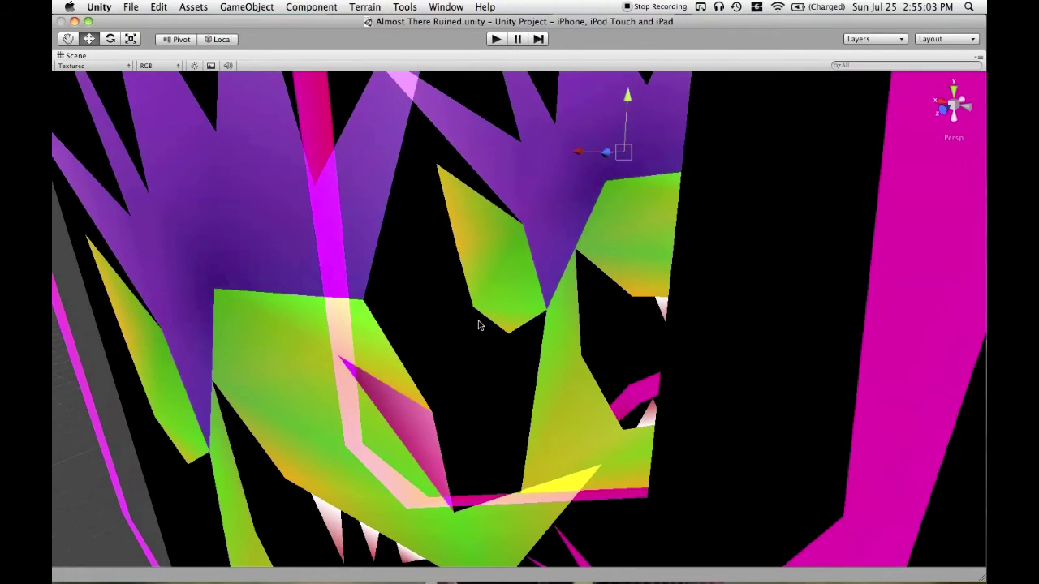
Select the background plane and the cut-off head in turn to examine how the complete head blends over each.
{"action": "scroll", "coordinate": [479, 325], "scroll_direction": "down", "scroll_amount": 10}
{"action": "left_click", "coordinate": [674, 230]}
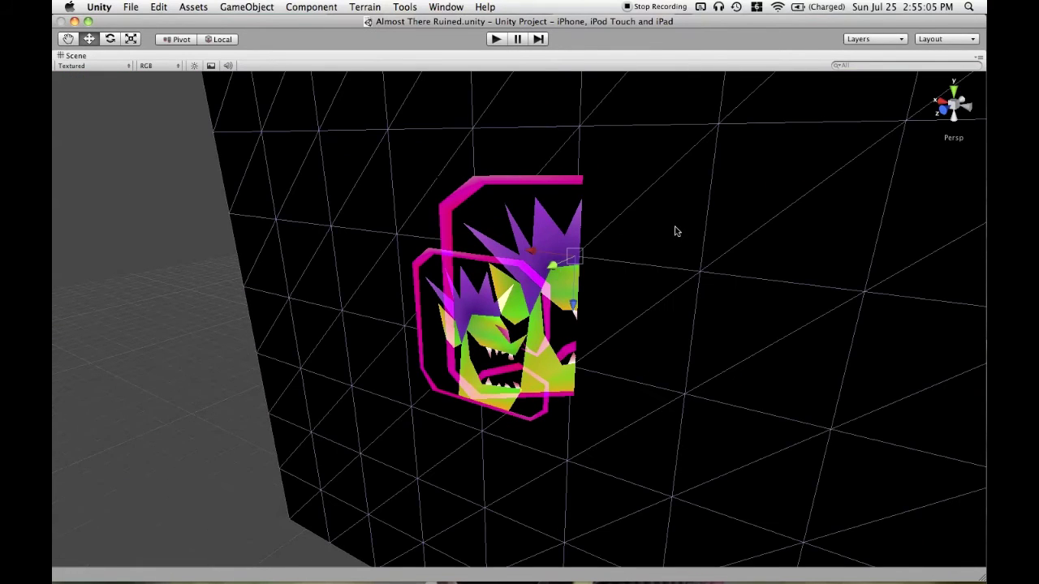
{"action": "scroll", "coordinate": [556, 268], "scroll_direction": "up", "scroll_amount": 3}
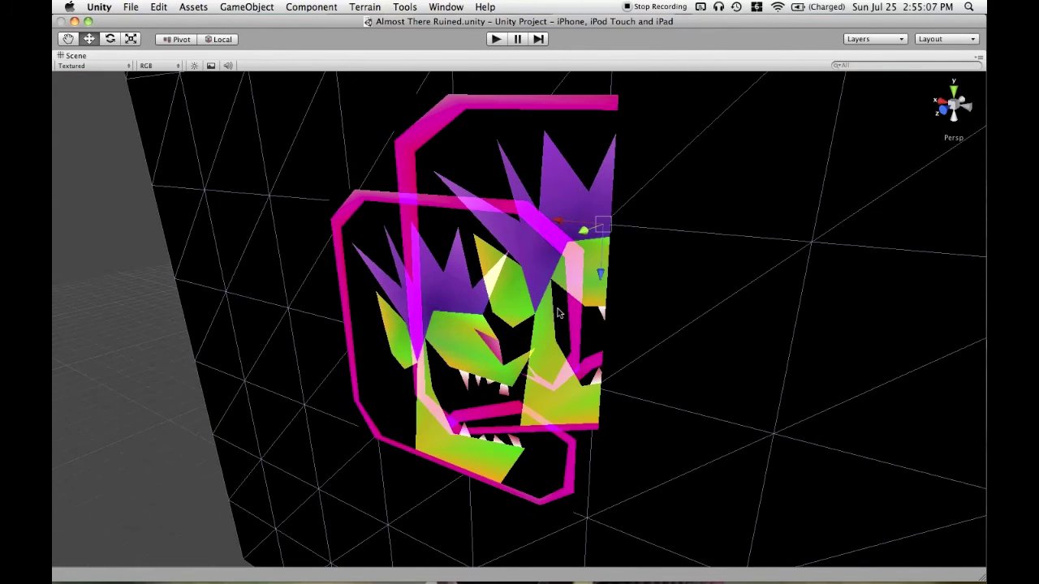
{"action": "left_click_drag", "start_coordinate": [565, 237], "coordinate": [532, 266], "text": "alt"}
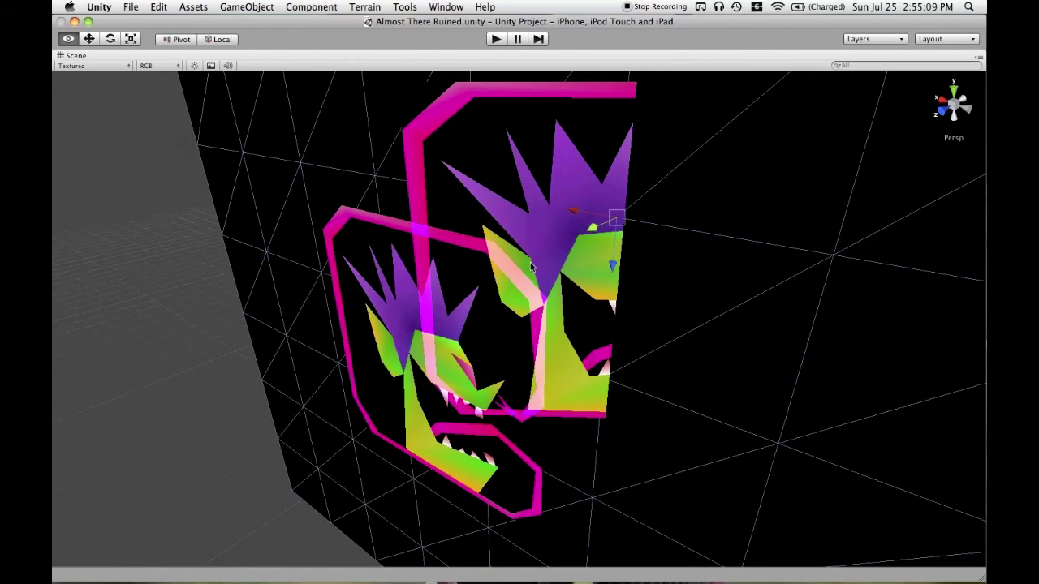
{"action": "left_click", "coordinate": [462, 312]}
{"action": "left_click", "coordinate": [481, 210]}
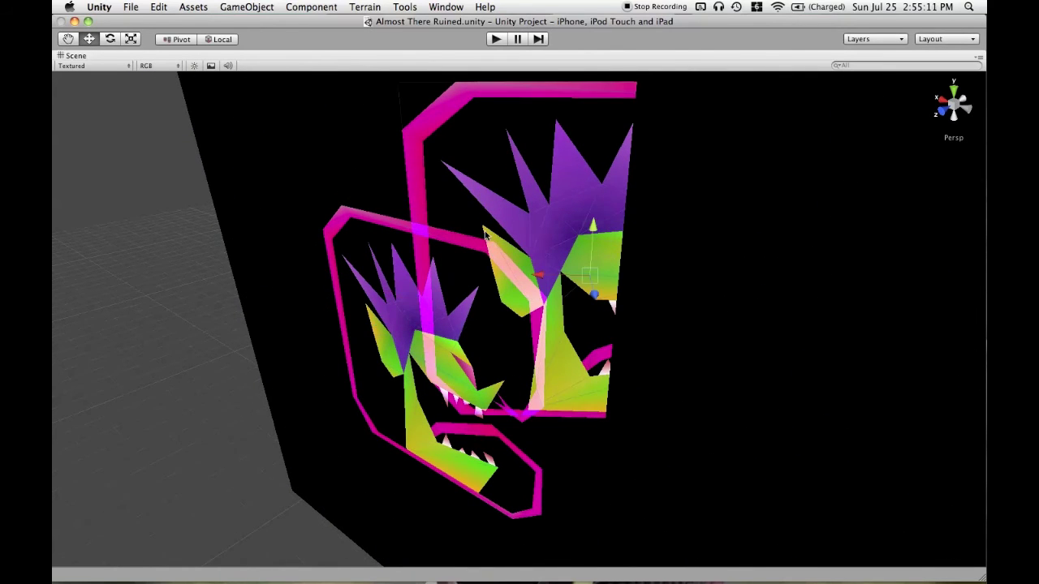
{"action": "left_click_drag", "start_coordinate": [485, 235], "coordinate": [498, 251], "text": "alt"}
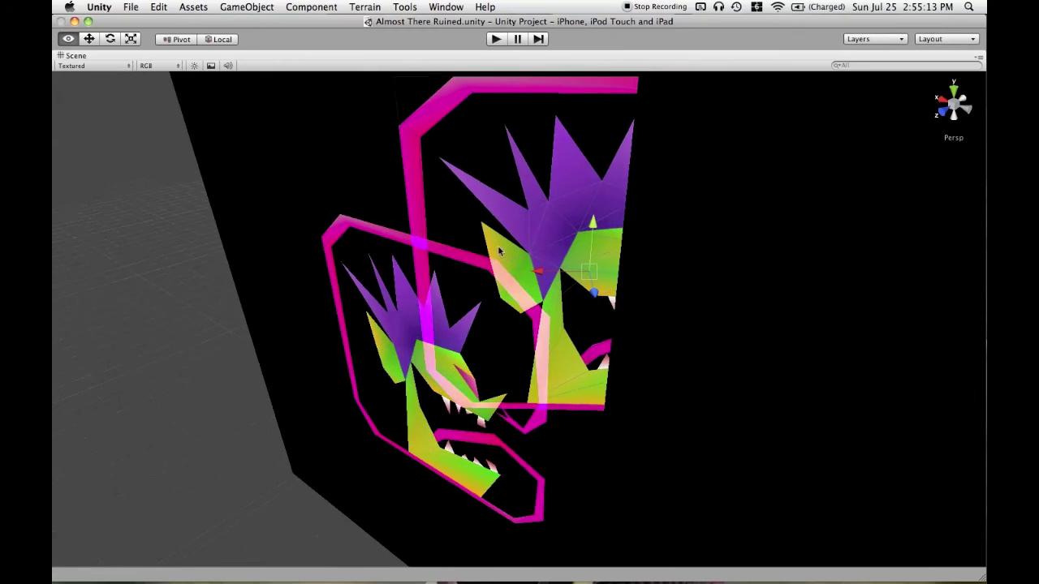
Select the background plane and the complete head in turn, viewing the gap in depth between them from the side.
{"action": "left_click", "coordinate": [738, 248]}
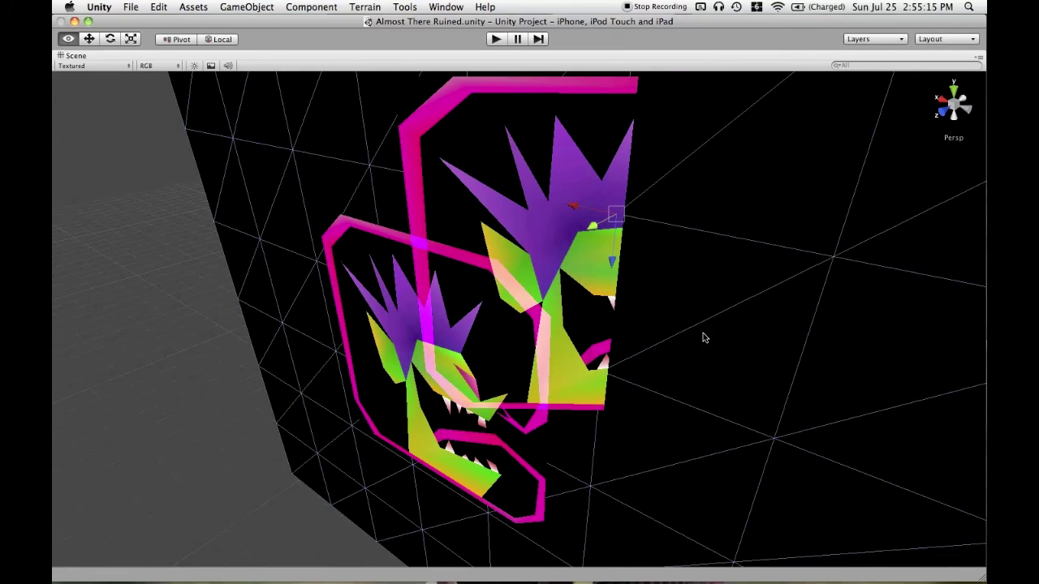
{"action": "left_click_drag", "start_coordinate": [703, 339], "coordinate": [492, 336], "text": "alt"}
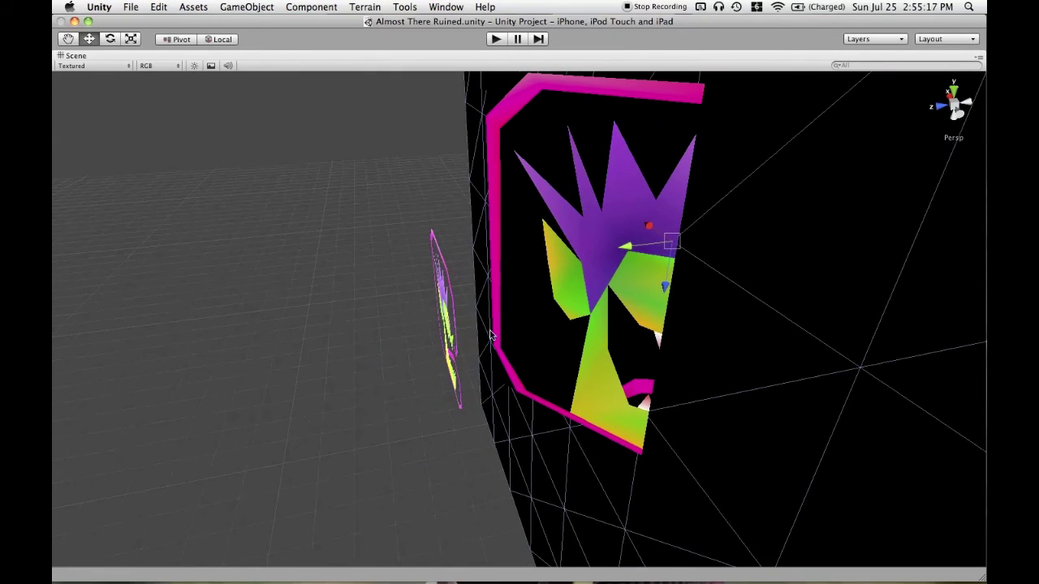
{"action": "left_click", "coordinate": [451, 347]}
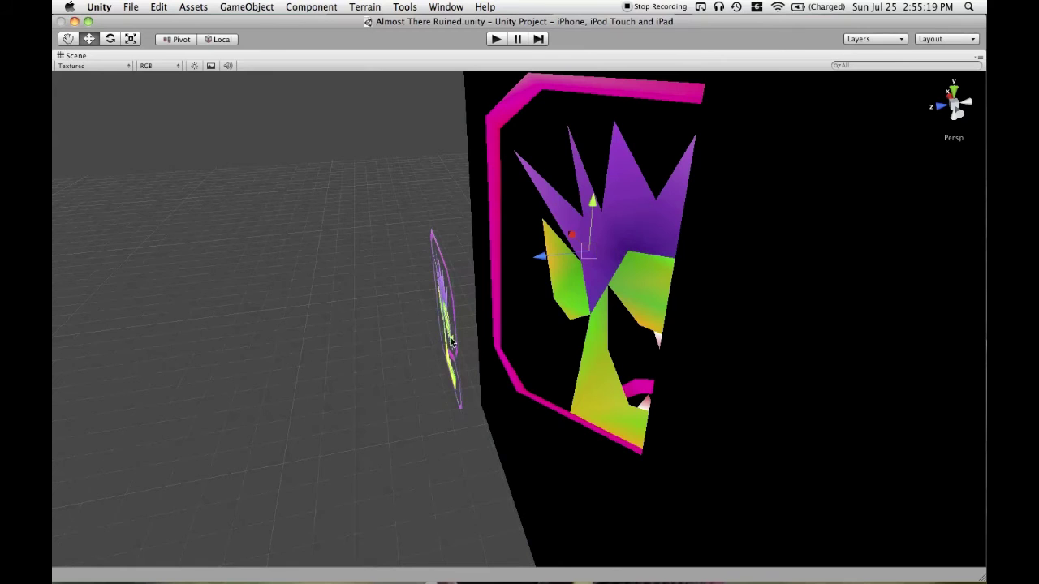
{"action": "left_click_drag", "start_coordinate": [433, 352], "coordinate": [533, 338], "text": "alt"}
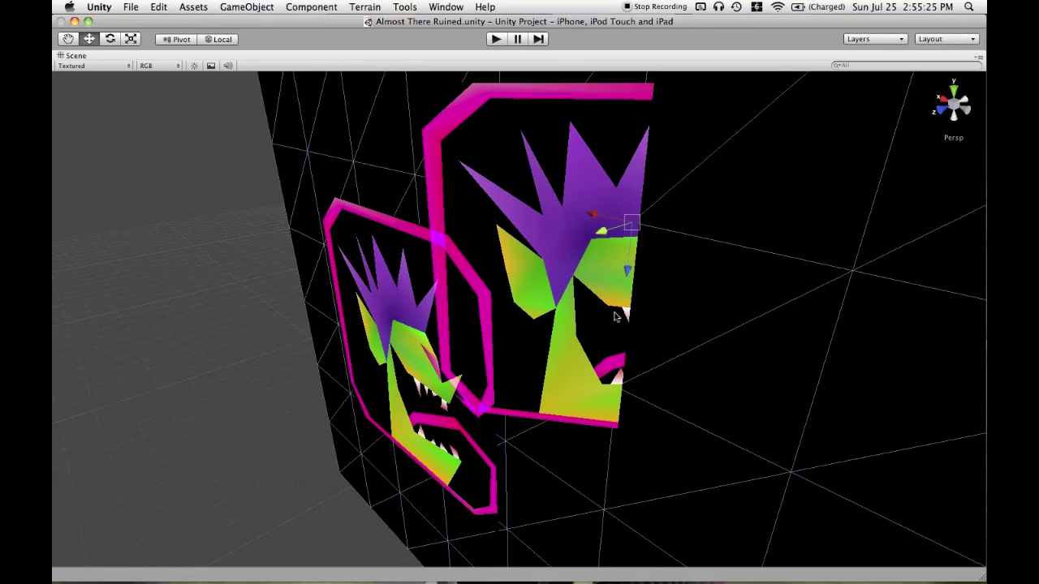
Examine the blended overlap of the two heads up close and select the cut-off head behind it.
{"action": "left_click_drag", "start_coordinate": [568, 314], "coordinate": [558, 340], "text": "alt"}
{"action": "scroll", "coordinate": [552, 336], "scroll_direction": "up", "scroll_amount": 3}
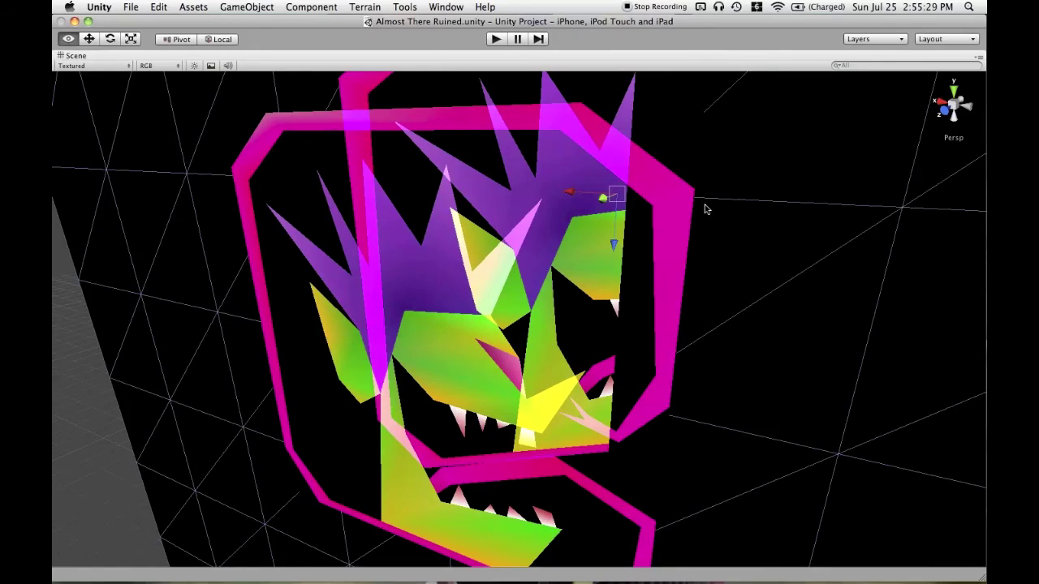
{"action": "left_click_drag", "start_coordinate": [705, 204], "coordinate": [616, 228], "text": "alt"}
{"action": "key", "text": "w"}
{"action": "left_click", "coordinate": [624, 248]}
{"action": "scroll", "coordinate": [638, 267], "scroll_direction": "up", "scroll_amount": 3}
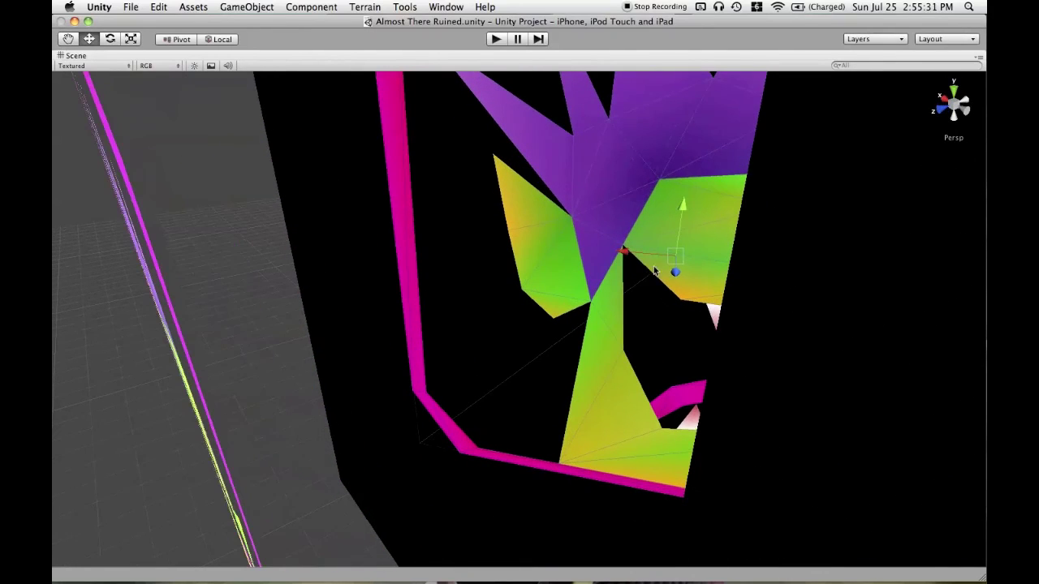
Compare the two heads against the backdrop from the side and nearer the front, and select the background plane.
{"action": "left_click_drag", "start_coordinate": [693, 273], "coordinate": [625, 299], "text": "alt"}
{"action": "scroll", "coordinate": [624, 297], "scroll_direction": "down", "scroll_amount": 5}
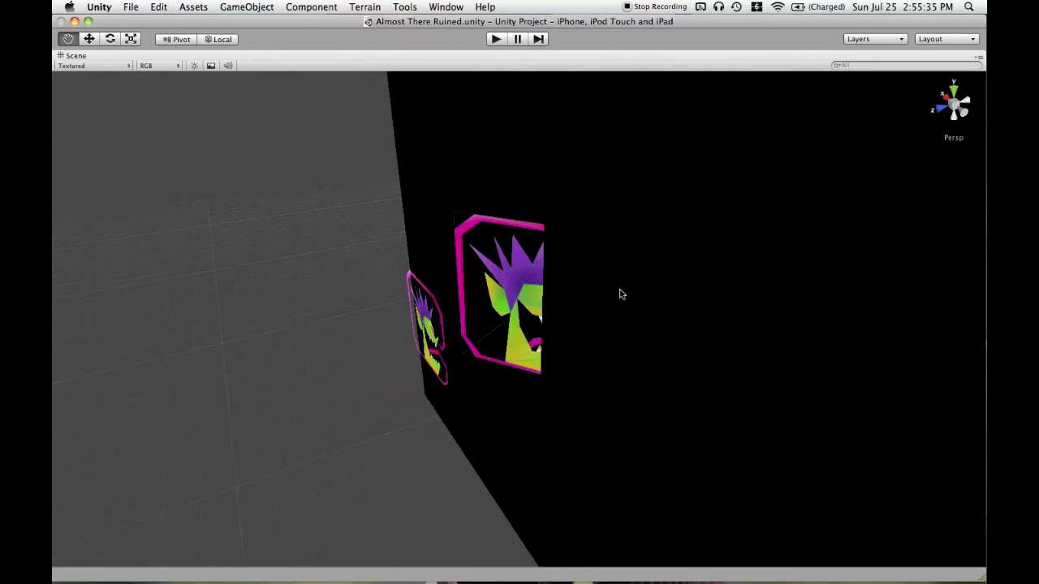
{"action": "left_click_drag", "start_coordinate": [617, 213], "coordinate": [612, 292], "text": "alt"}
{"action": "scroll", "coordinate": [526, 336], "scroll_direction": "up", "scroll_amount": 10}
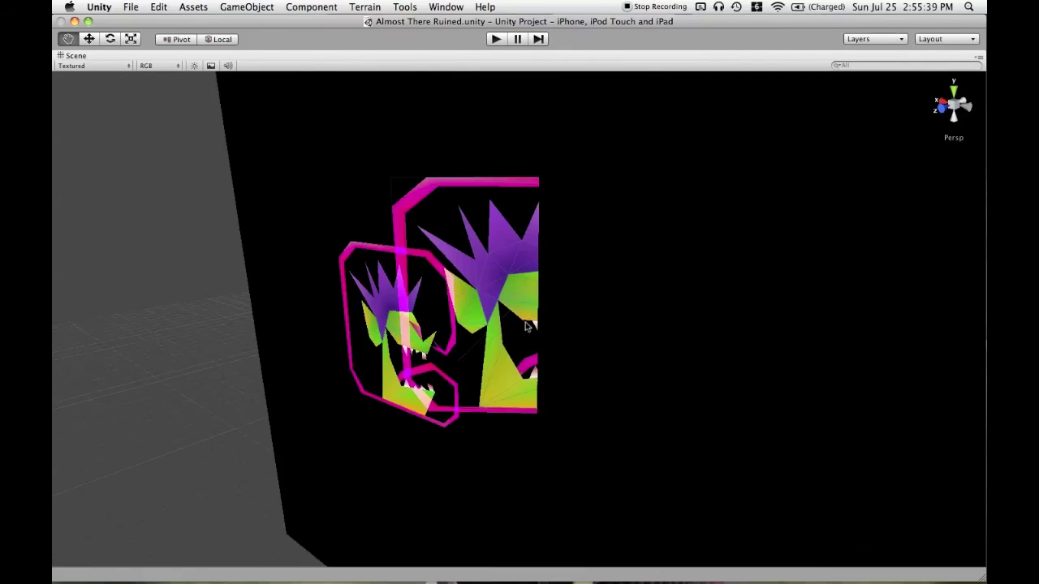
{"action": "left_click_drag", "start_coordinate": [527, 344], "coordinate": [497, 248], "text": "alt"}
{"action": "scroll", "coordinate": [497, 249], "scroll_direction": "down", "scroll_amount": 10}
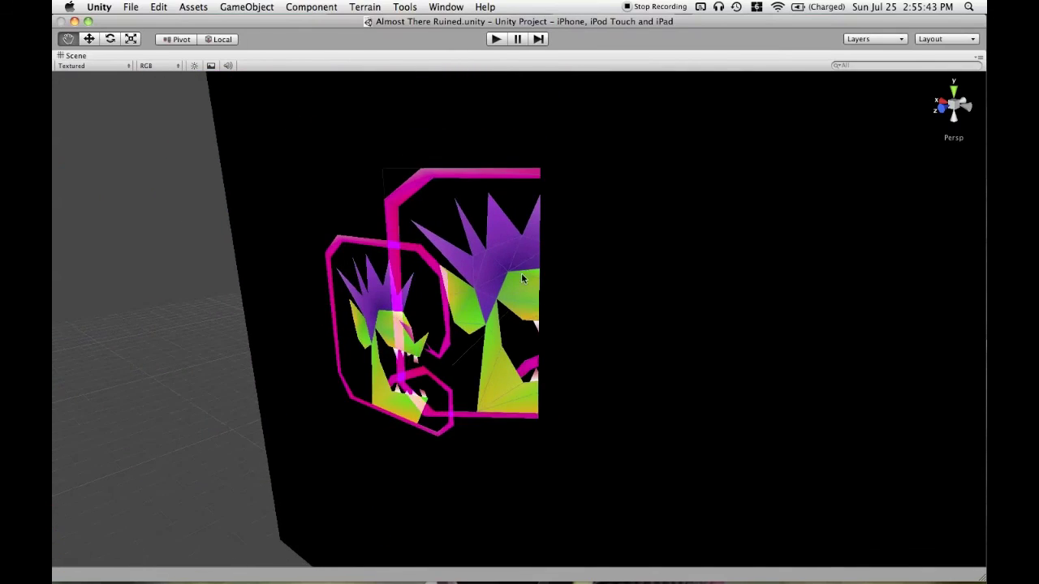
{"action": "left_click", "coordinate": [643, 316]}
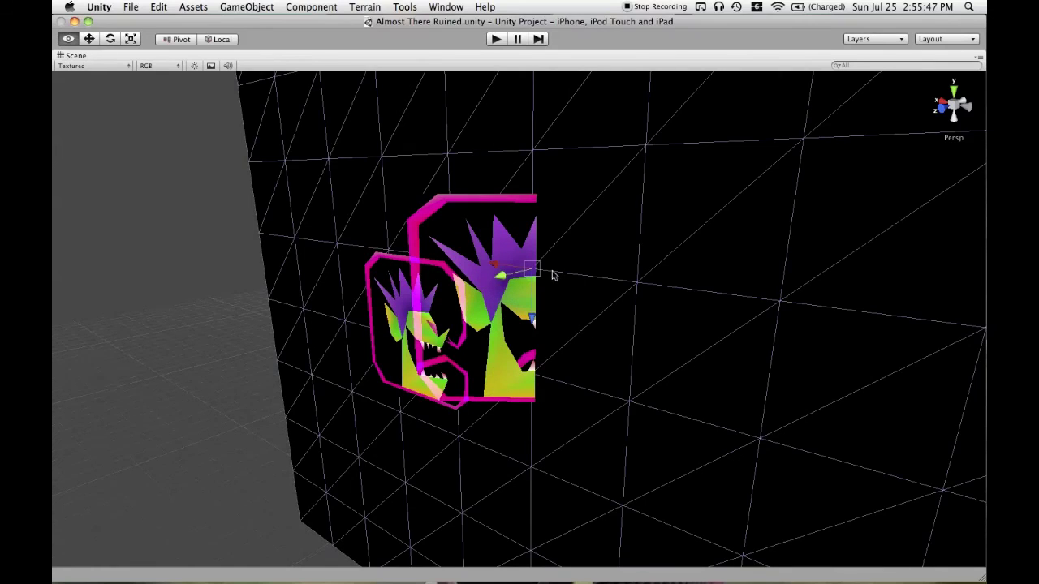